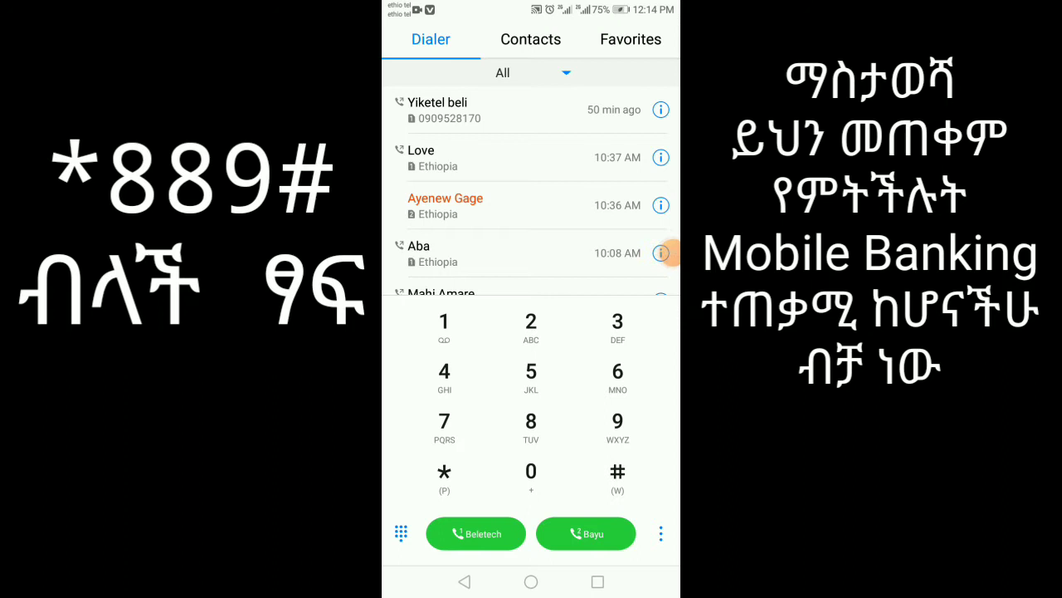
Dial *889# on the Bayu SIM to open the CBE Mobile Banking welcome menu
click(444, 473)
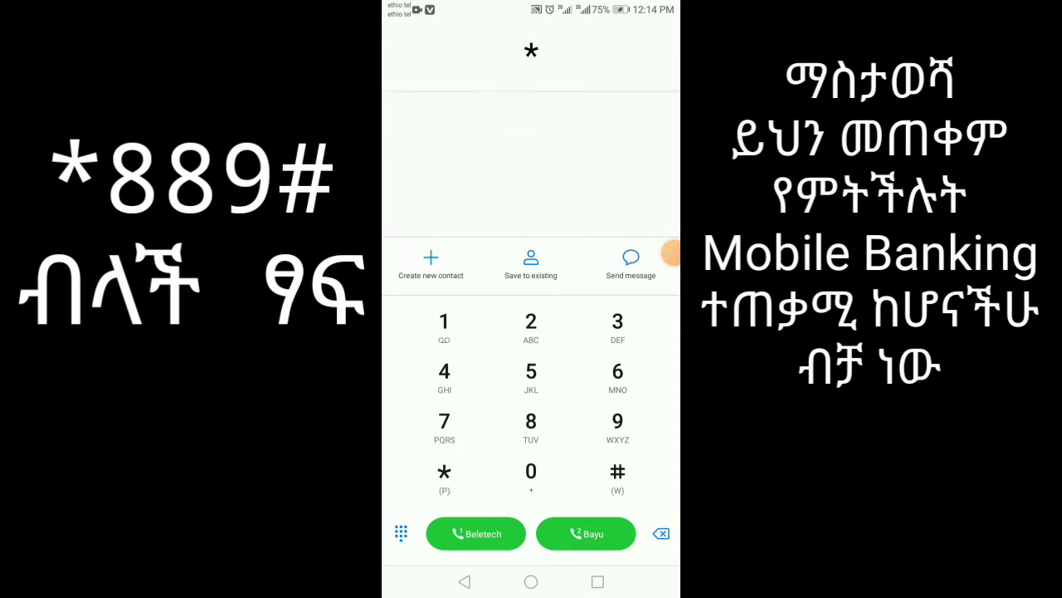
click(531, 427)
click(531, 427)
click(617, 427)
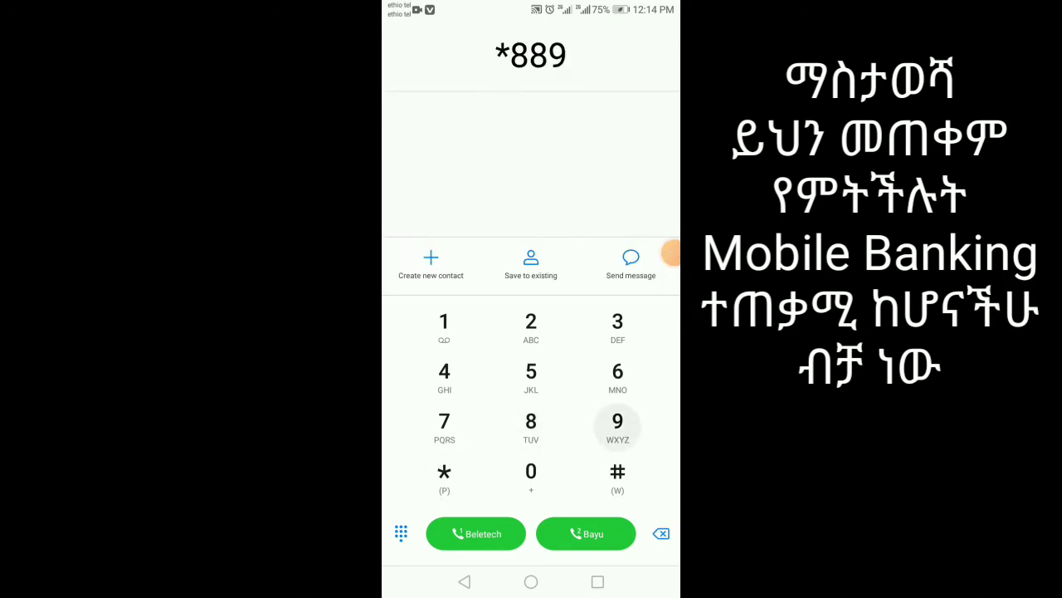
click(617, 478)
click(586, 534)
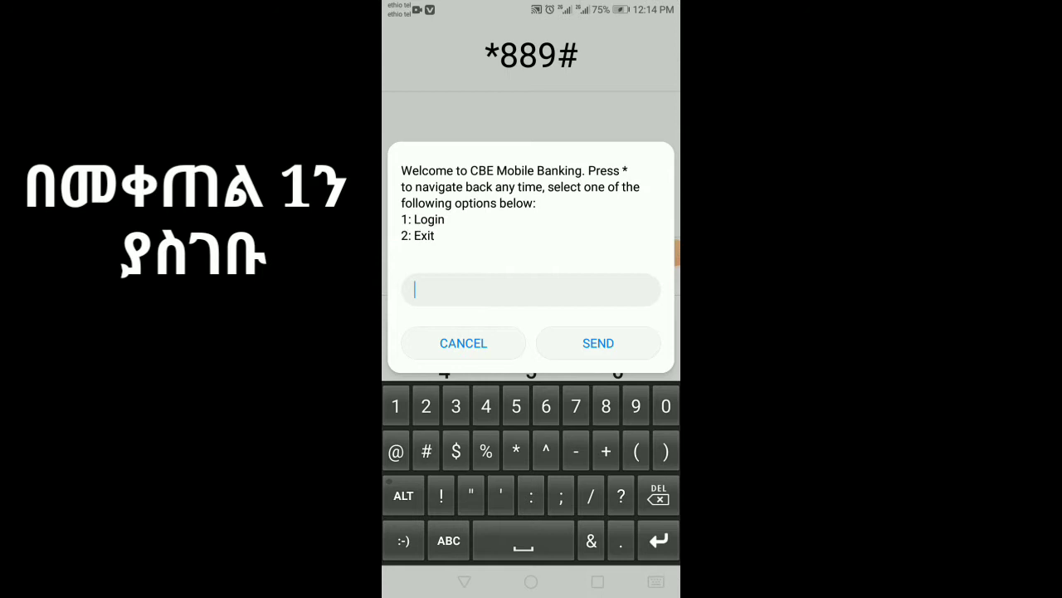
Reply 1 (Login) to the CBE Mobile Banking menu
click(396, 406)
click(599, 342)
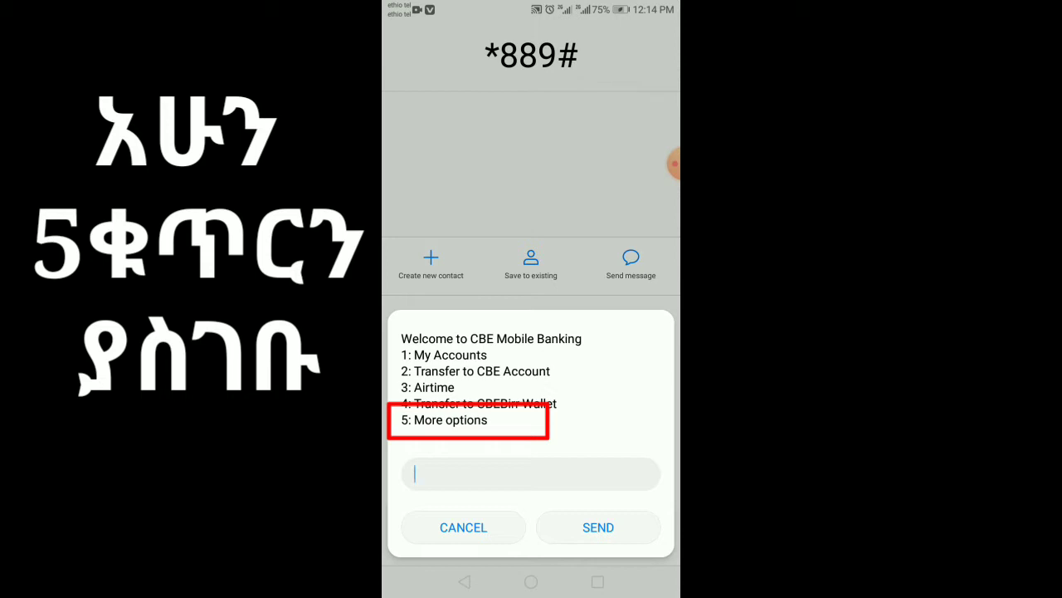
Choose More options (5) on two successive CBE menus
click(531, 473)
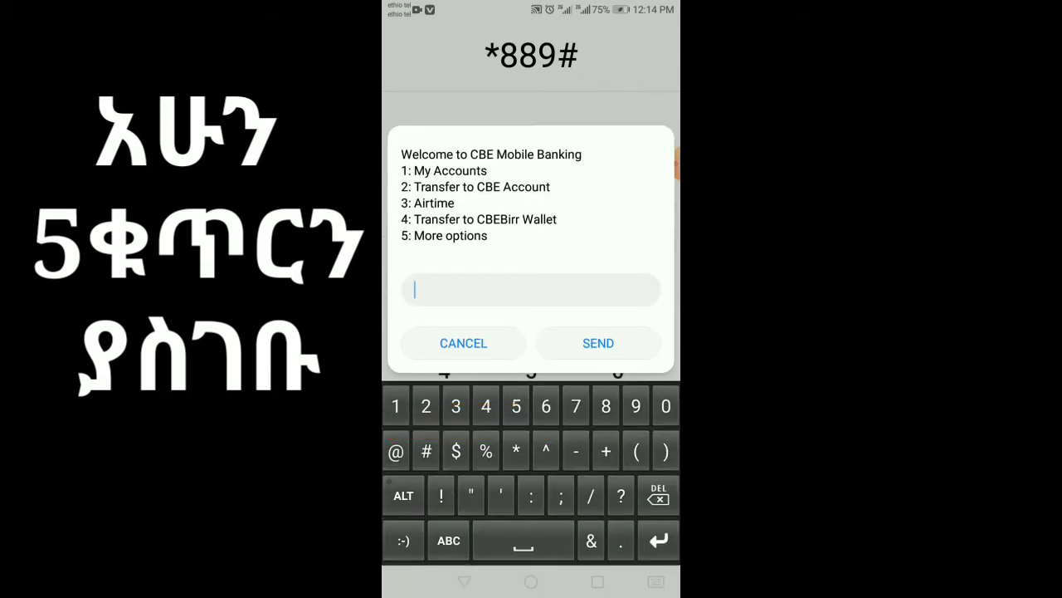
text(5)
click(599, 343)
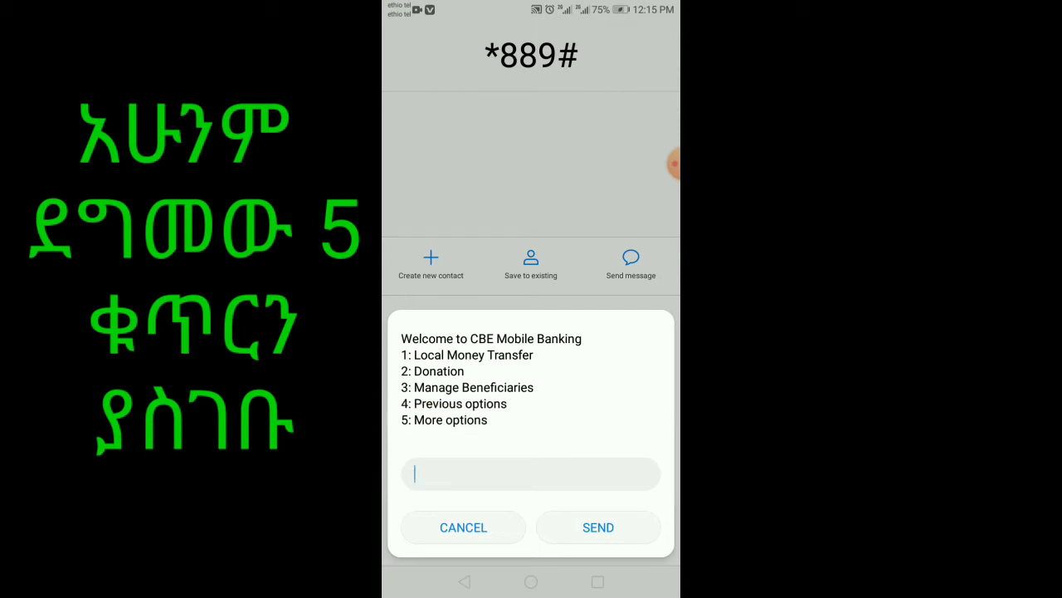
click(531, 473)
text(5)
click(598, 527)
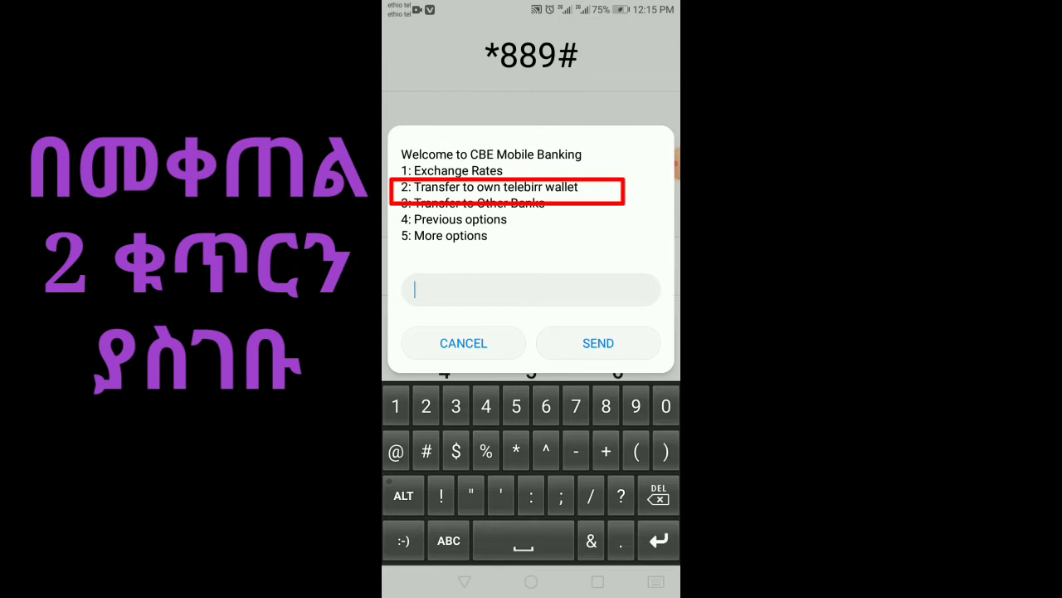
text(2)
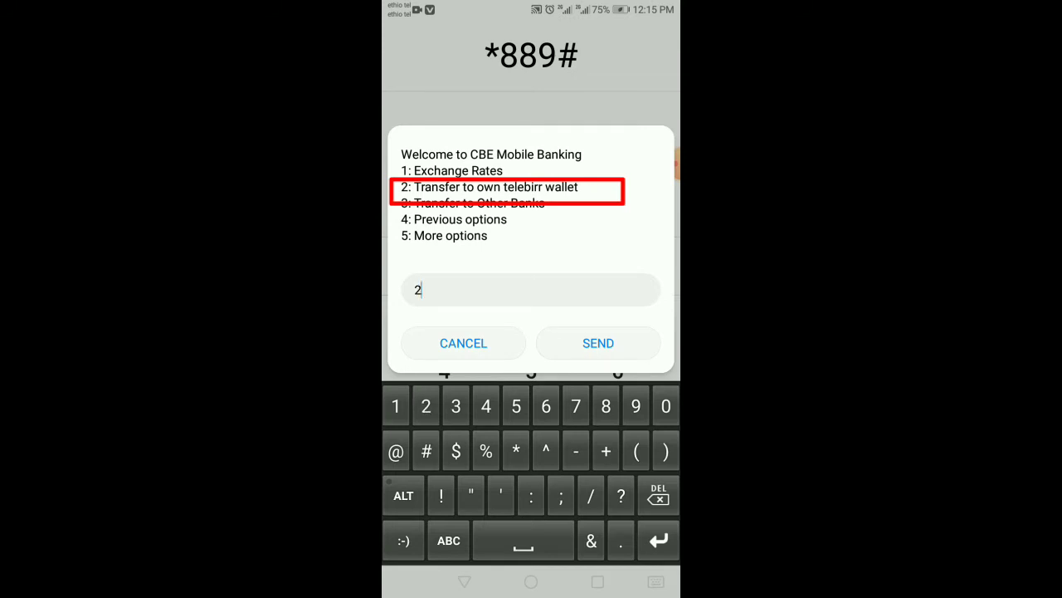
Select Transfer to own telebirr wallet (2), then the Saving account (1)
click(597, 343)
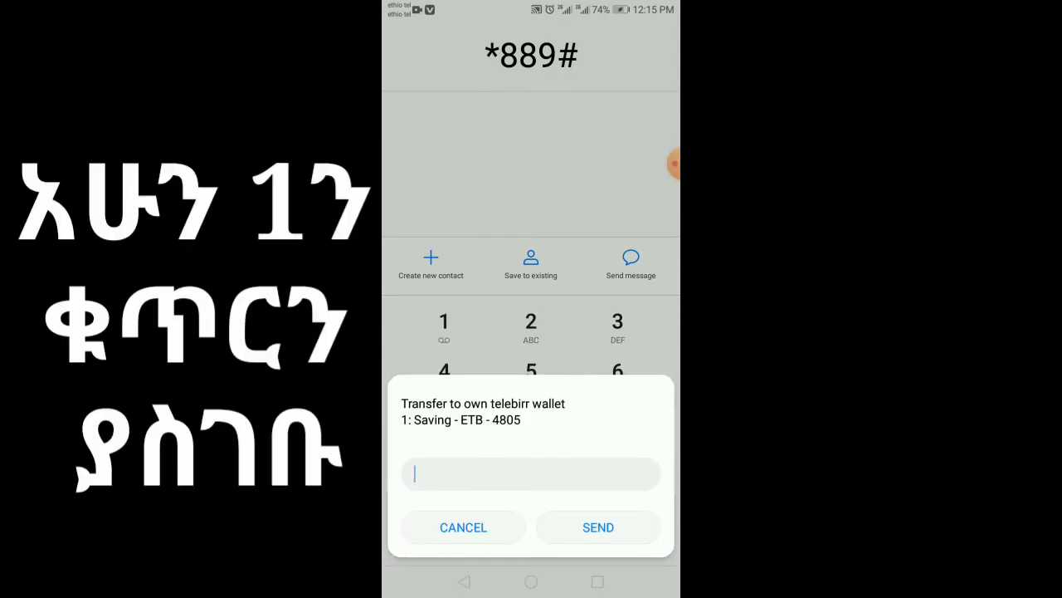
click(531, 473)
text(1)
click(598, 343)
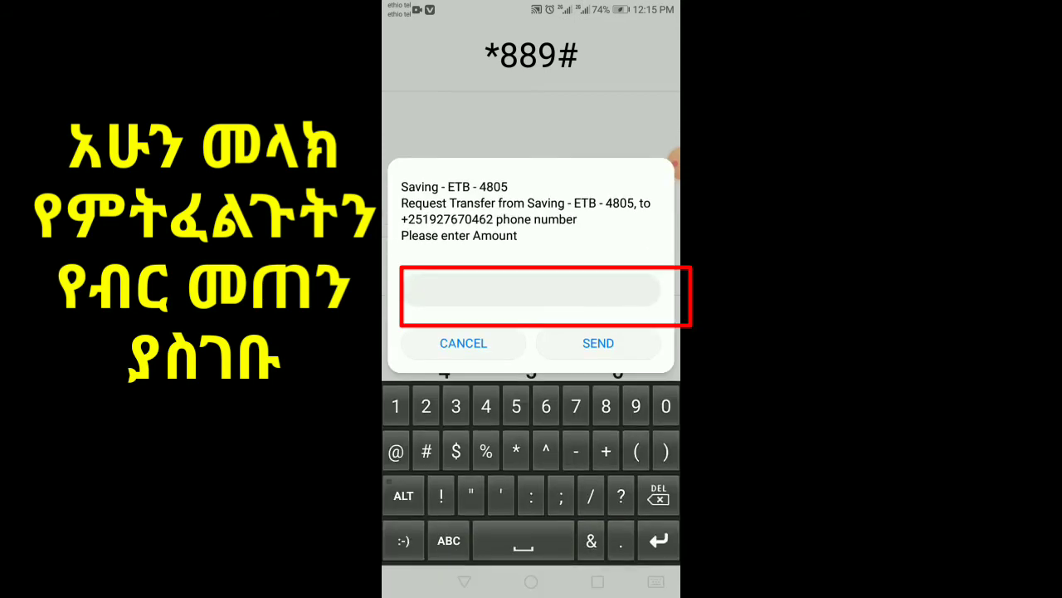
text(20)
text(0)
Submit 200 as the transfer amount and 'ok' as the remark
click(598, 342)
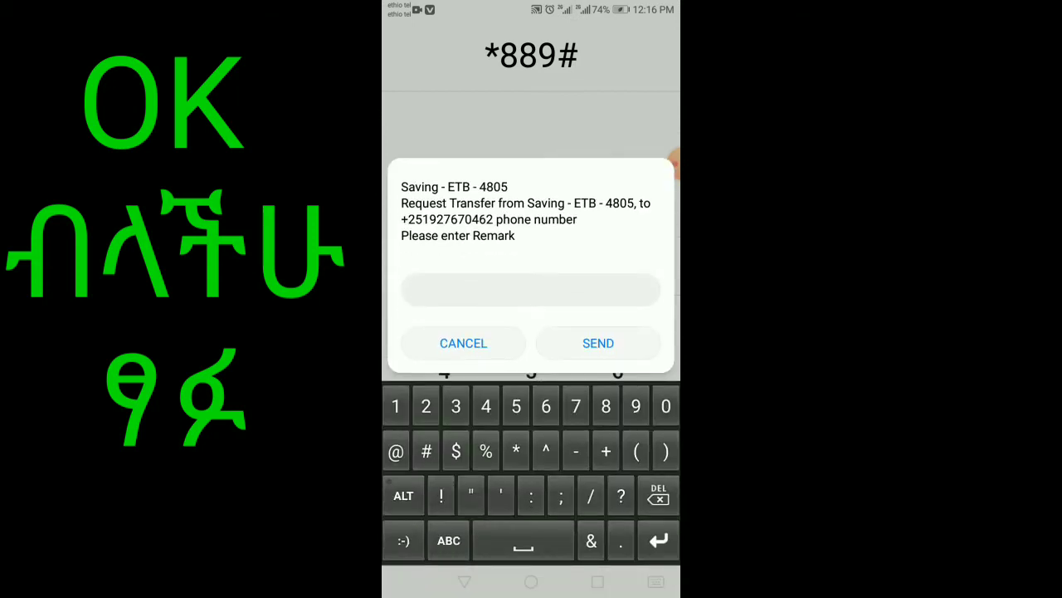
click(449, 541)
text(ok)
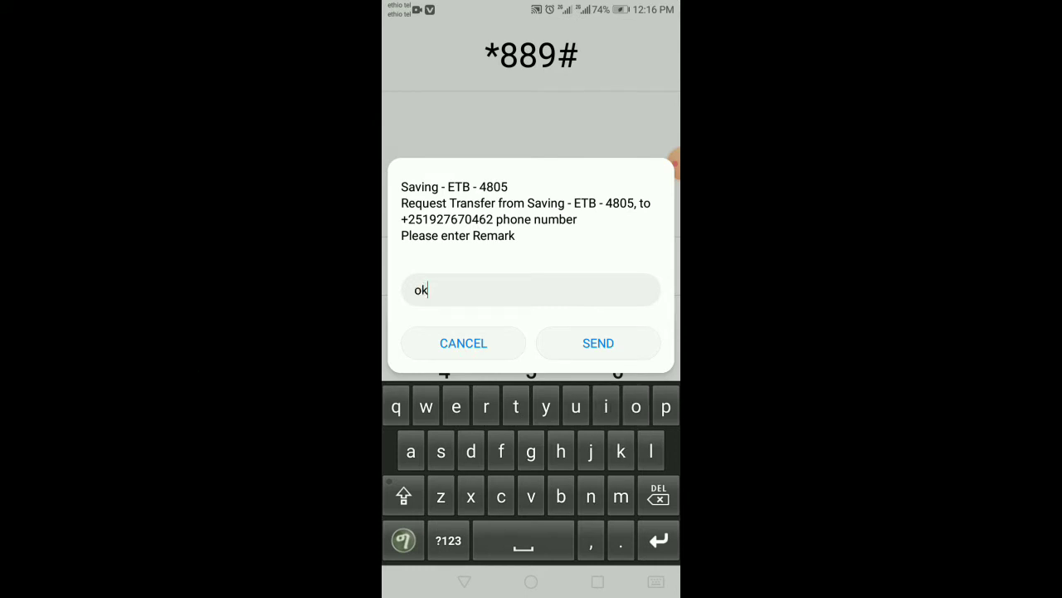
click(598, 343)
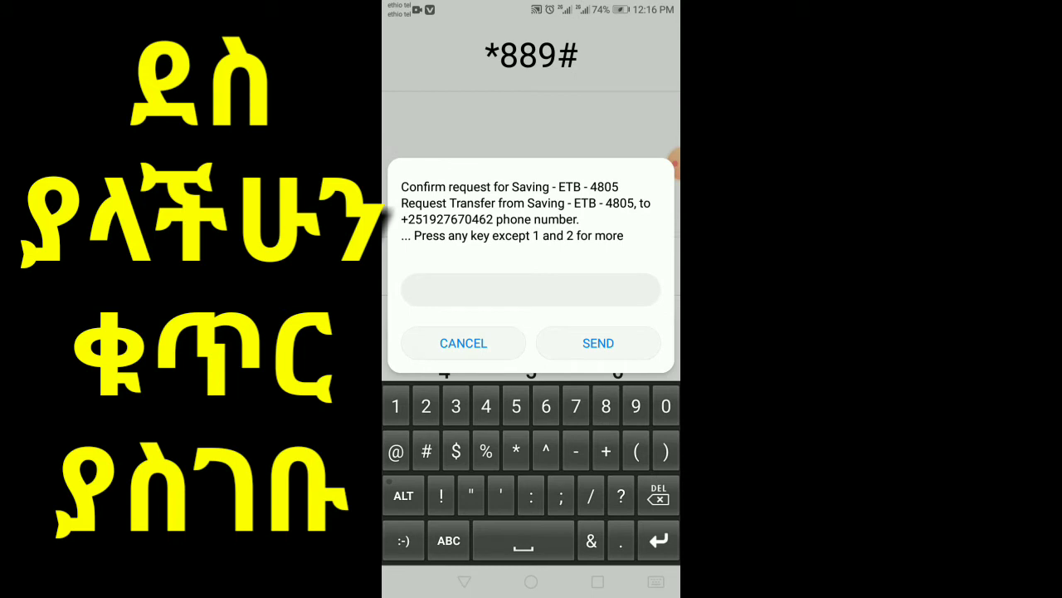
View more details (3), then confirm the Amount 200 transfer with Yes (1)
click(456, 406)
click(598, 343)
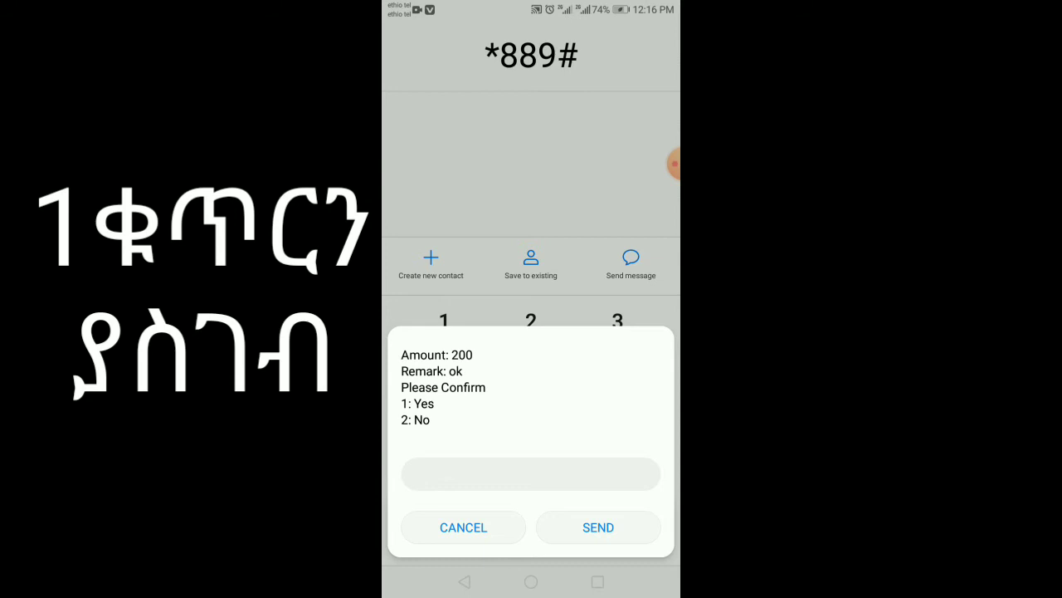
click(531, 473)
text(1)
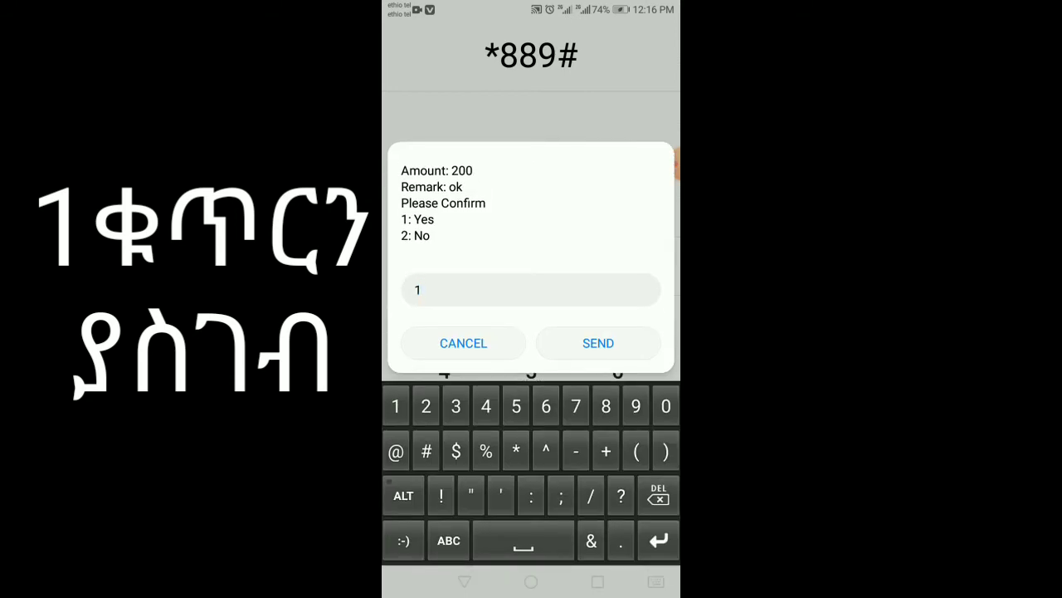
click(598, 343)
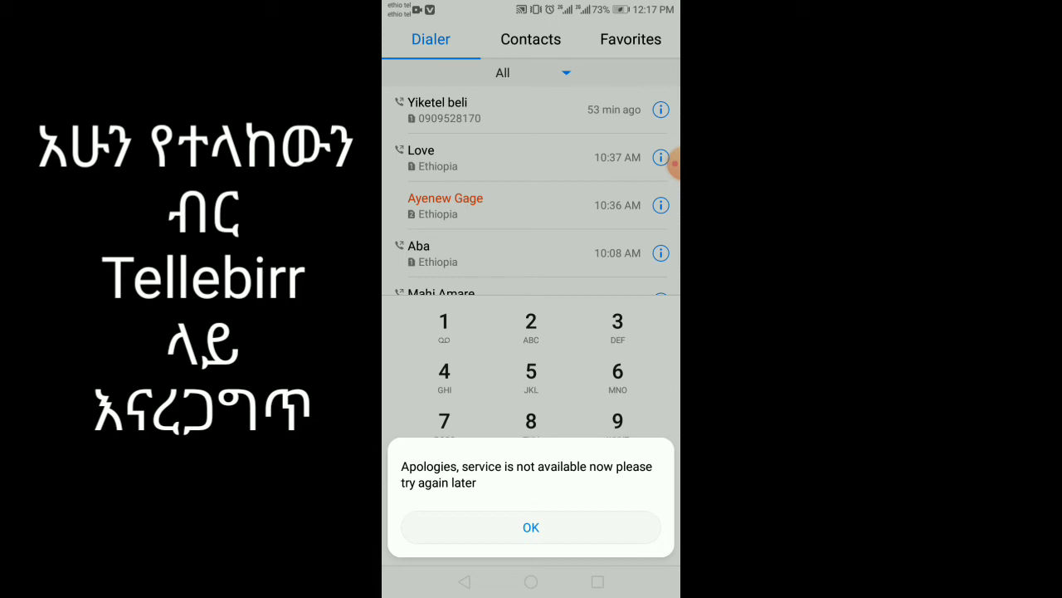
Dismiss the service-unavailable error and clear the leftover digits from the dial field
click(531, 527)
click(444, 475)
click(531, 425)
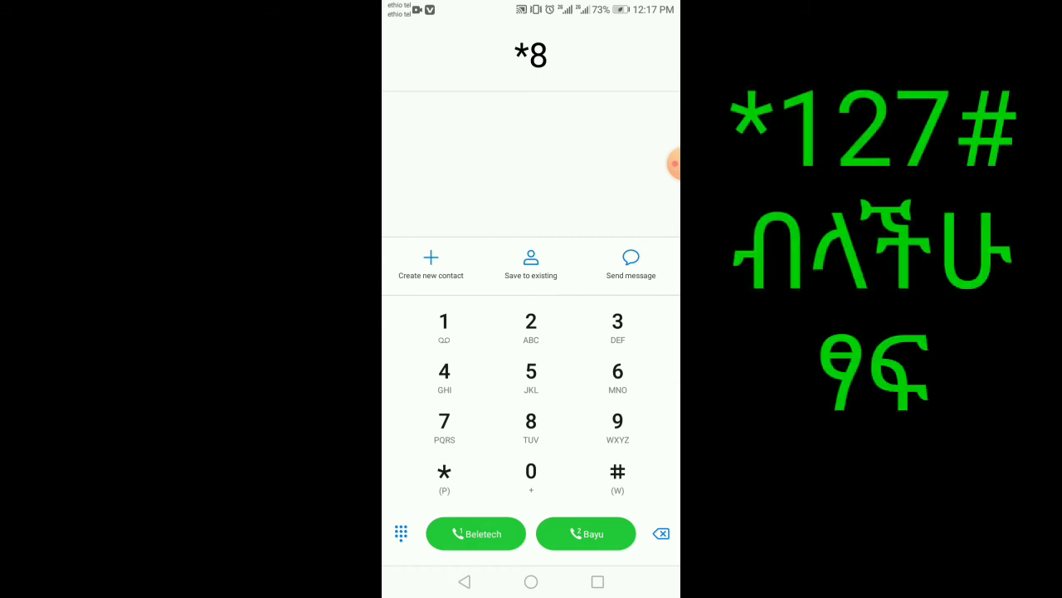
click(531, 425)
click(662, 534)
Dial *127# to bring up the telebirr welcome menu
click(444, 327)
click(531, 326)
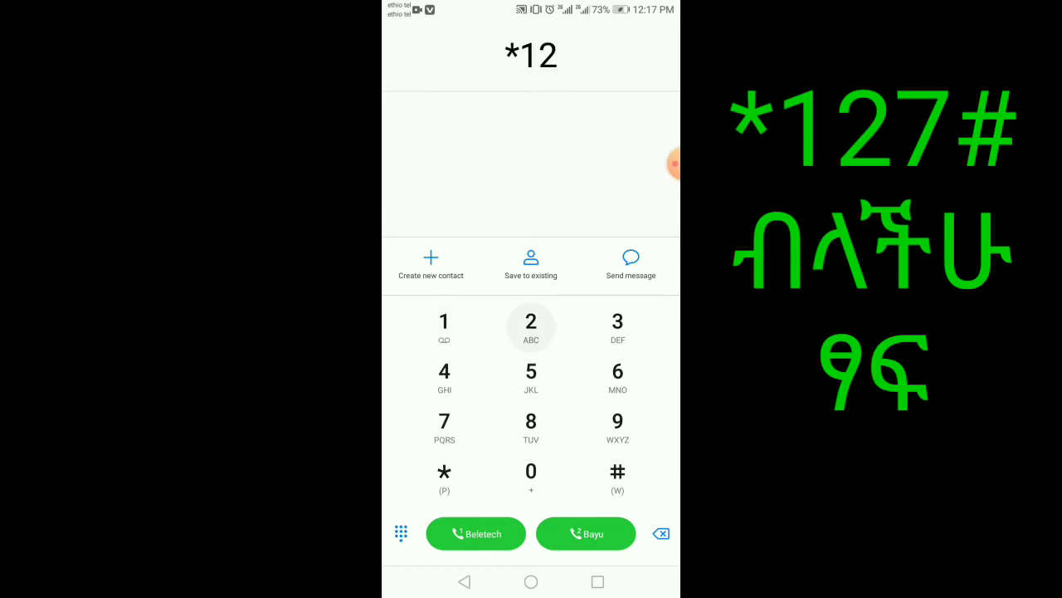
click(444, 426)
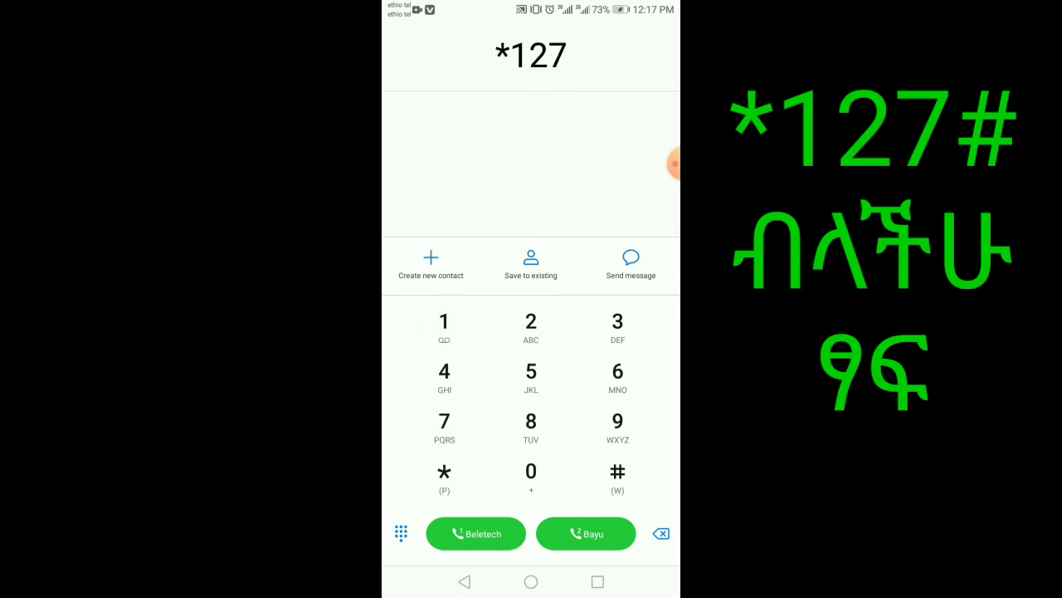
click(618, 477)
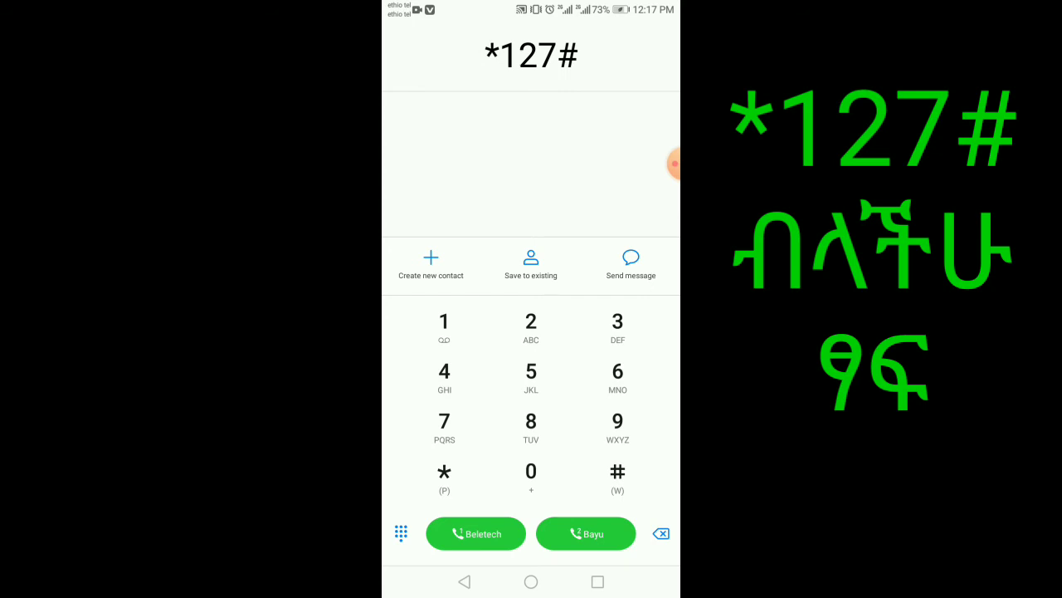
click(585, 534)
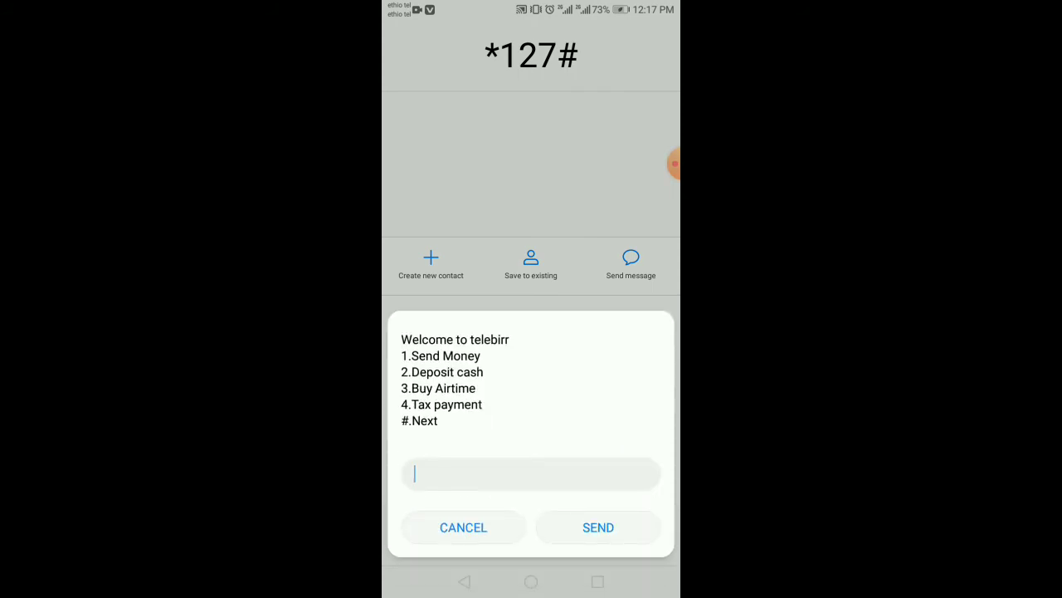
Reply # to show the next page of the telebirr menu
click(531, 473)
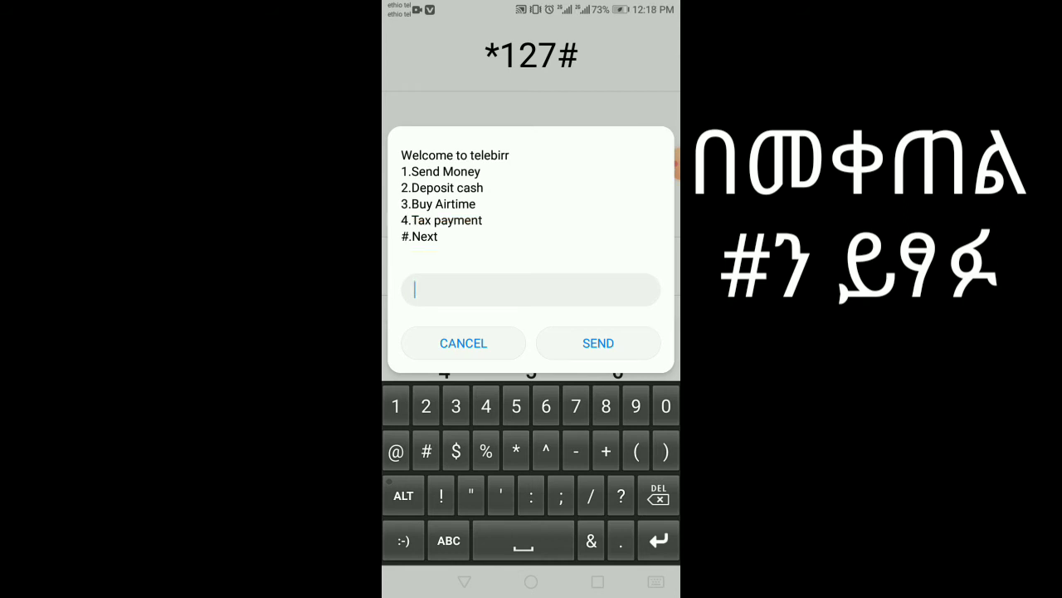
click(426, 450)
text(#)
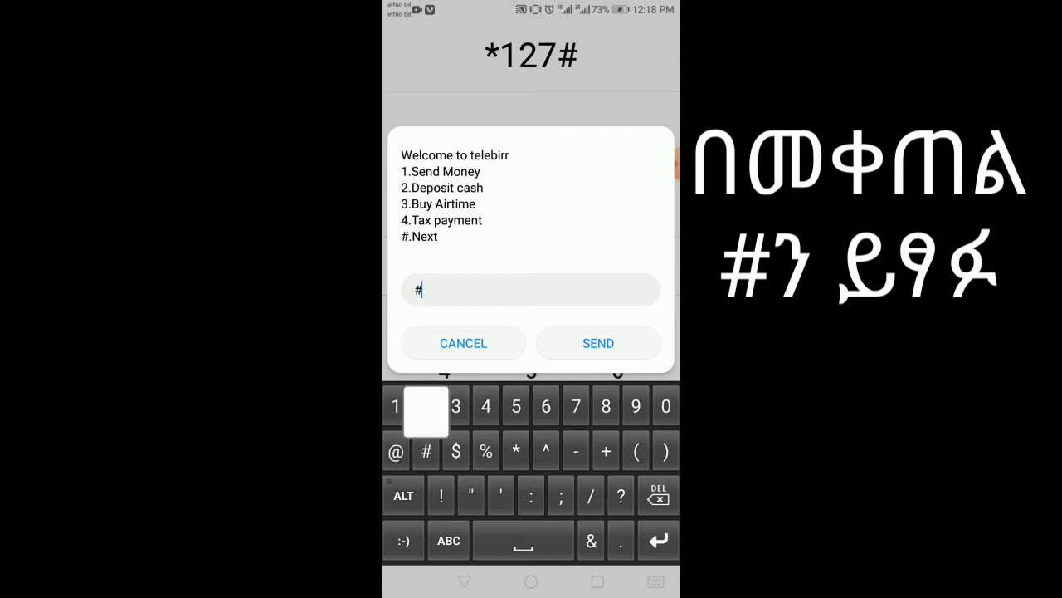
click(599, 342)
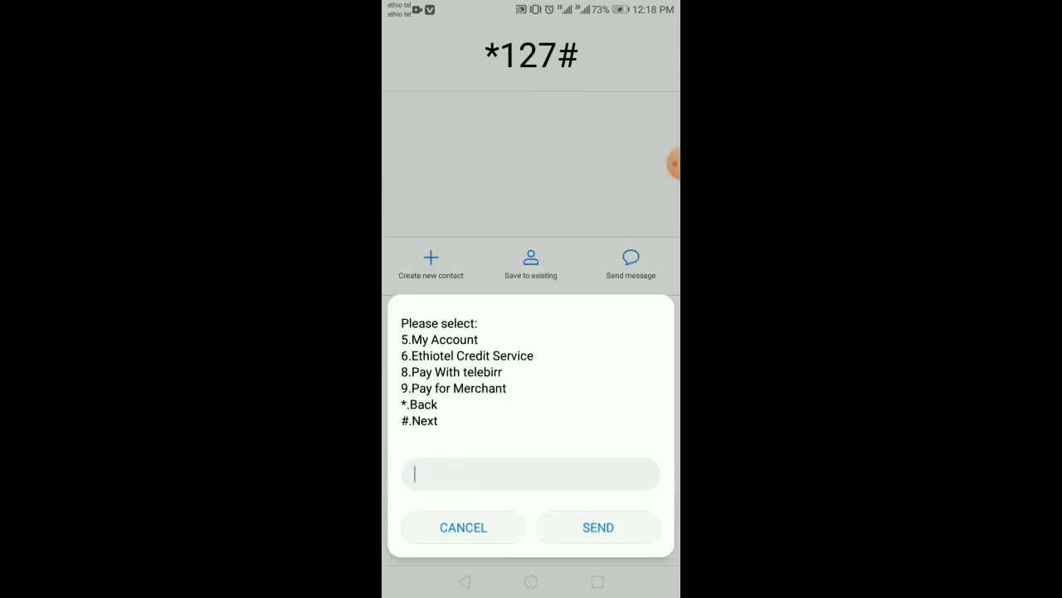
Choose My Account (5) from the telebirr menu
click(530, 474)
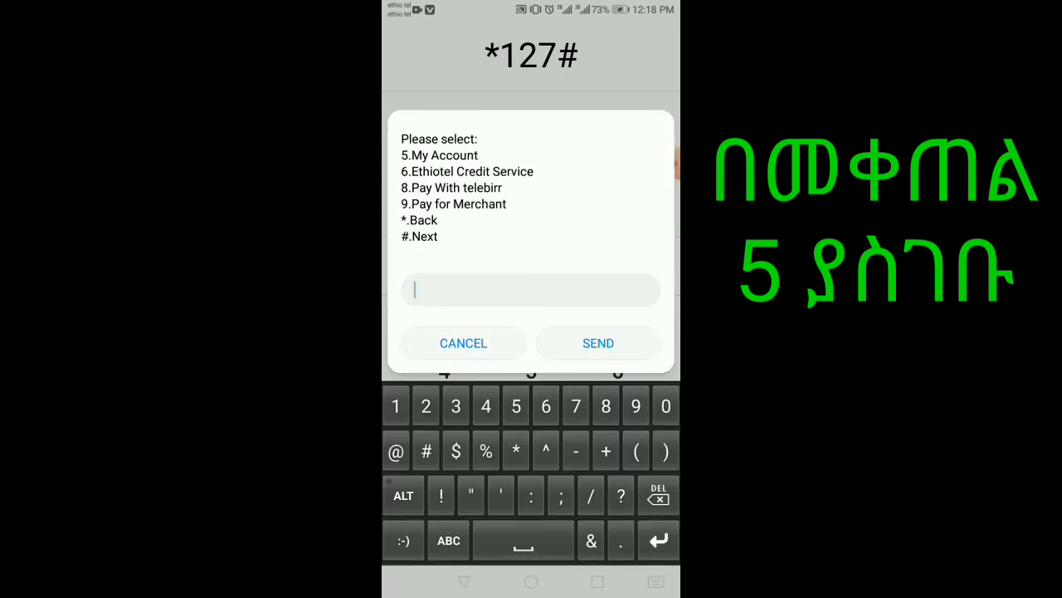
click(516, 405)
text(5)
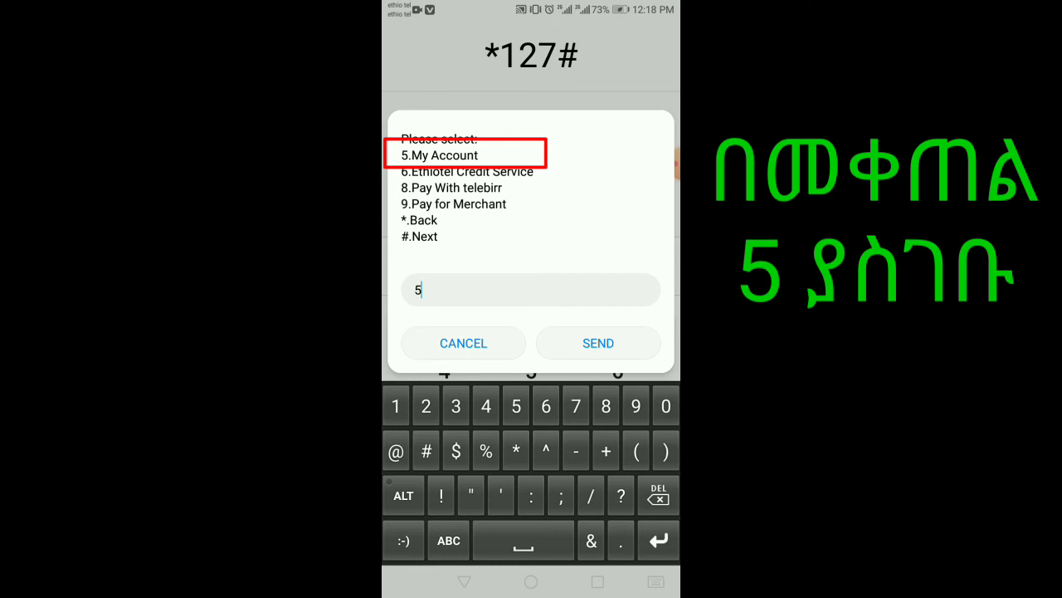
click(598, 343)
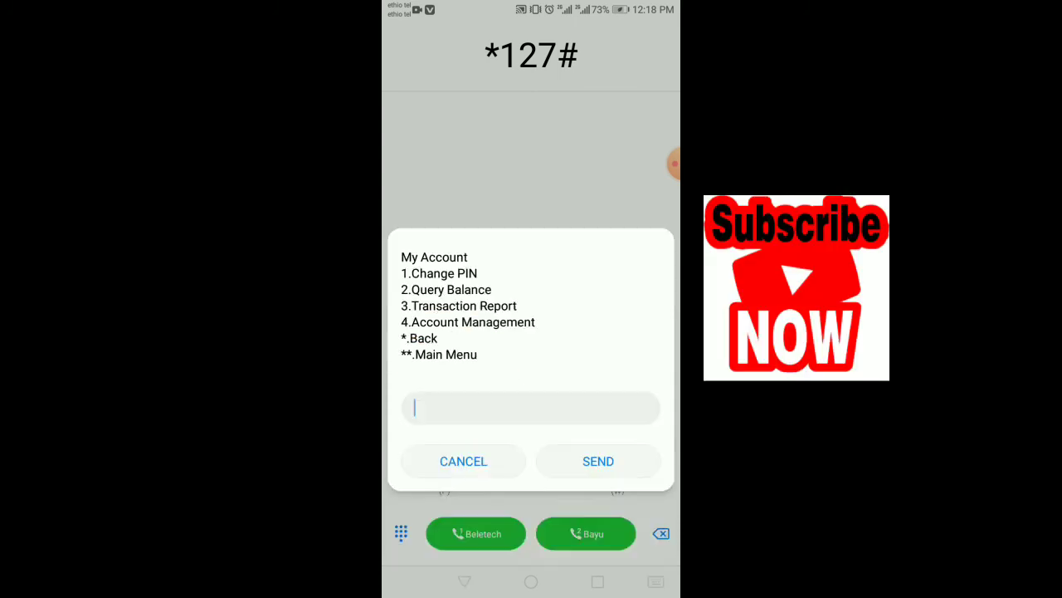
Reply 2 (Query Balance) in the telebirr My Account menu
click(531, 406)
text(2)
click(598, 461)
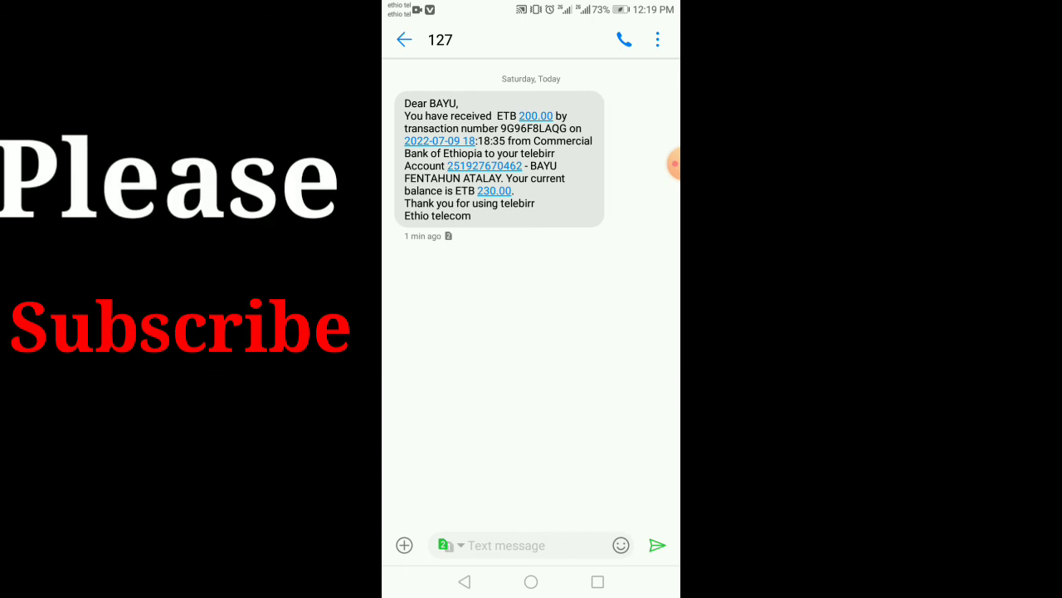
Read the CBE SMS showing the ETB 200 debit and balance ETB 6062.89
click(464, 581)
click(531, 175)
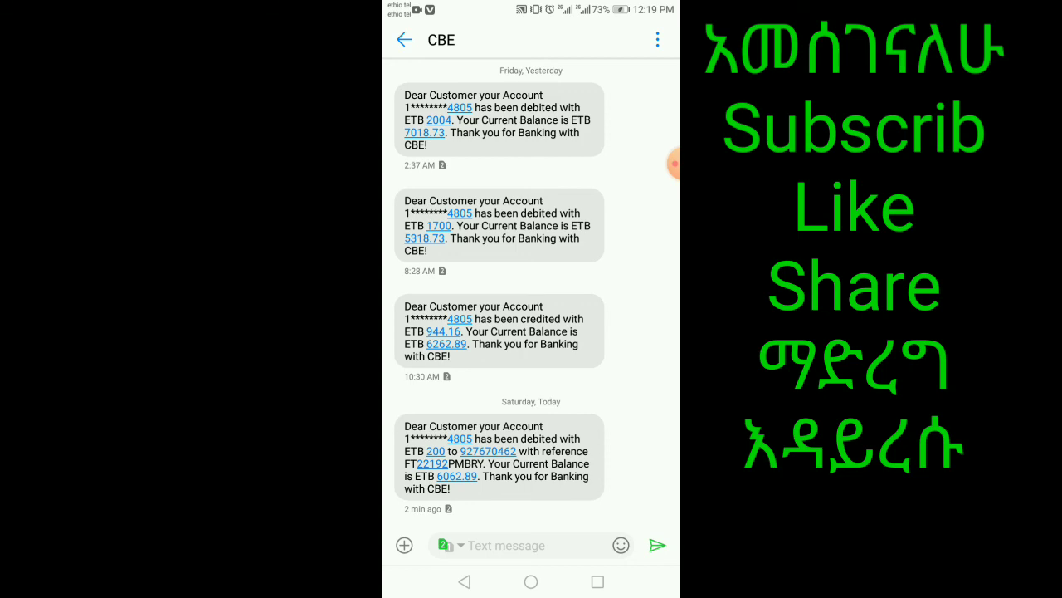
click(465, 581)
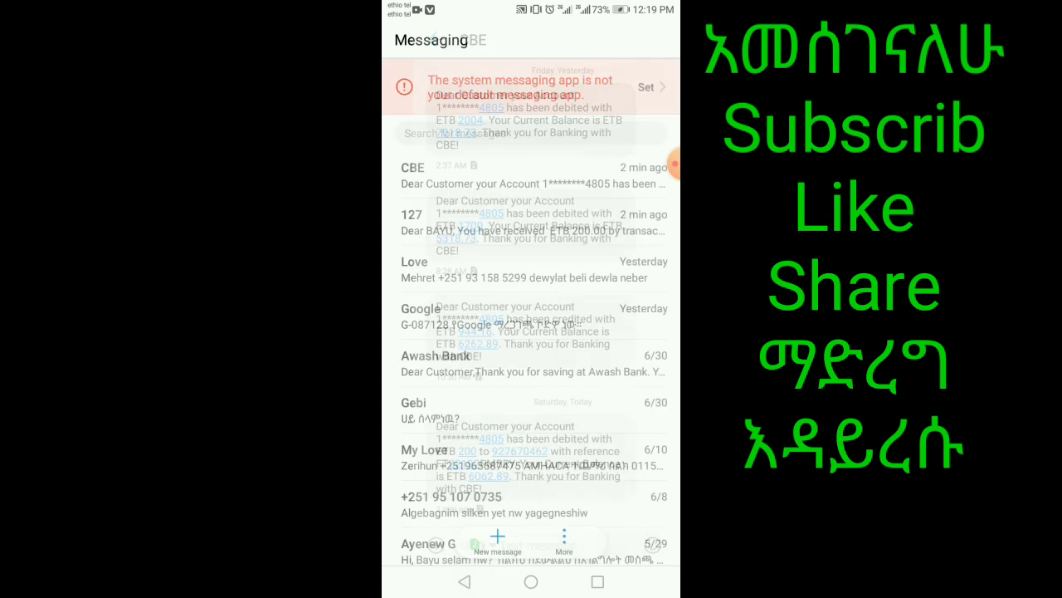